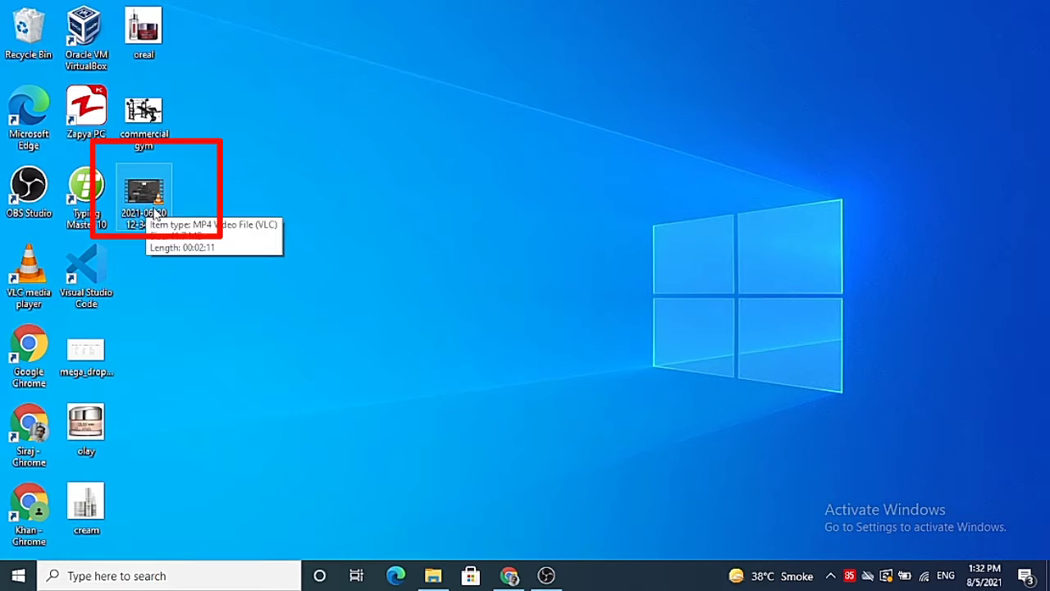
click(516, 575)
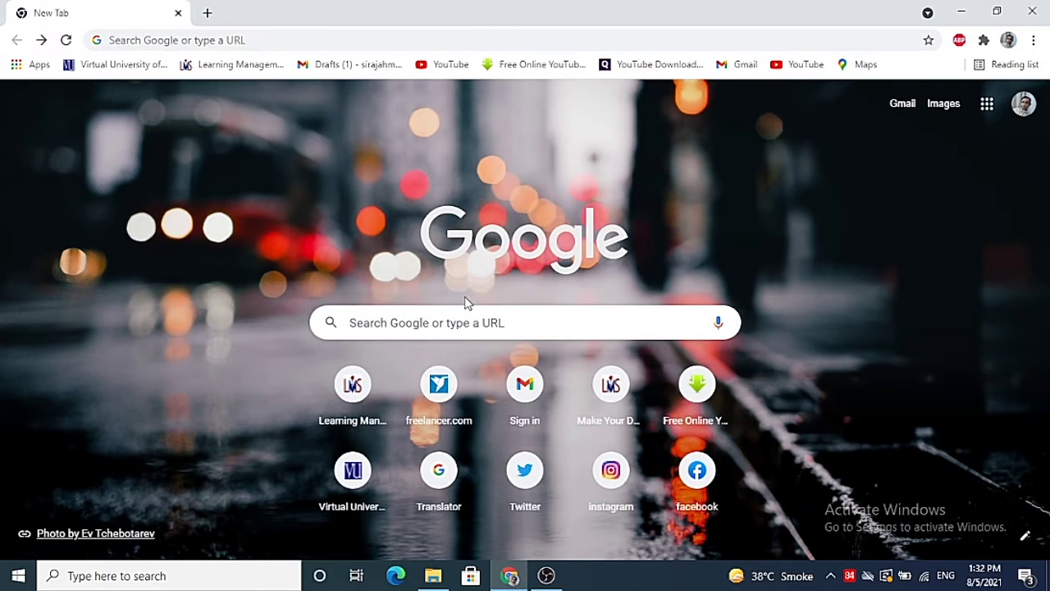
click(459, 314)
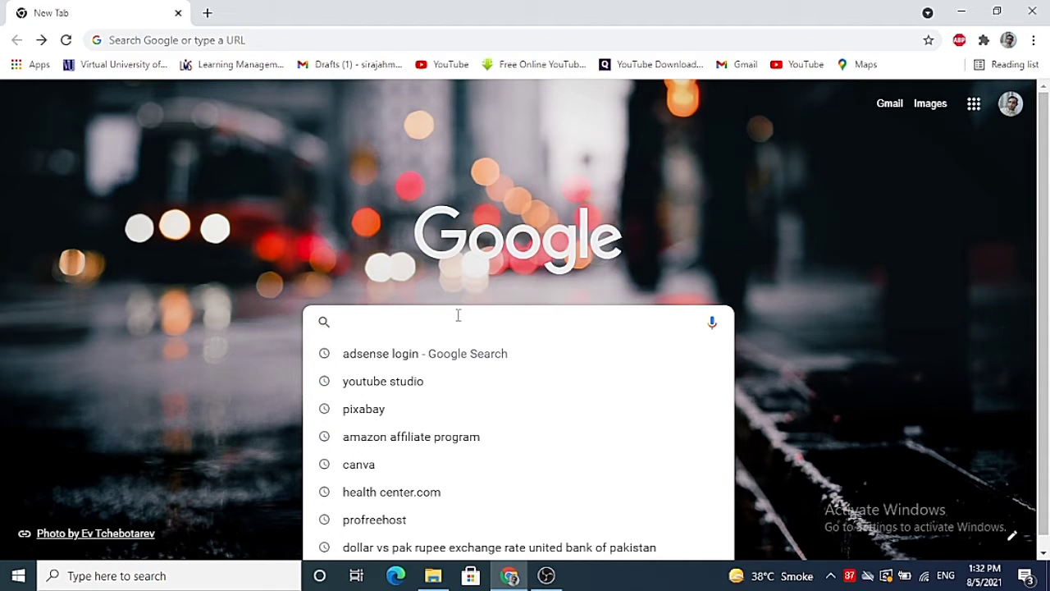
click(533, 177)
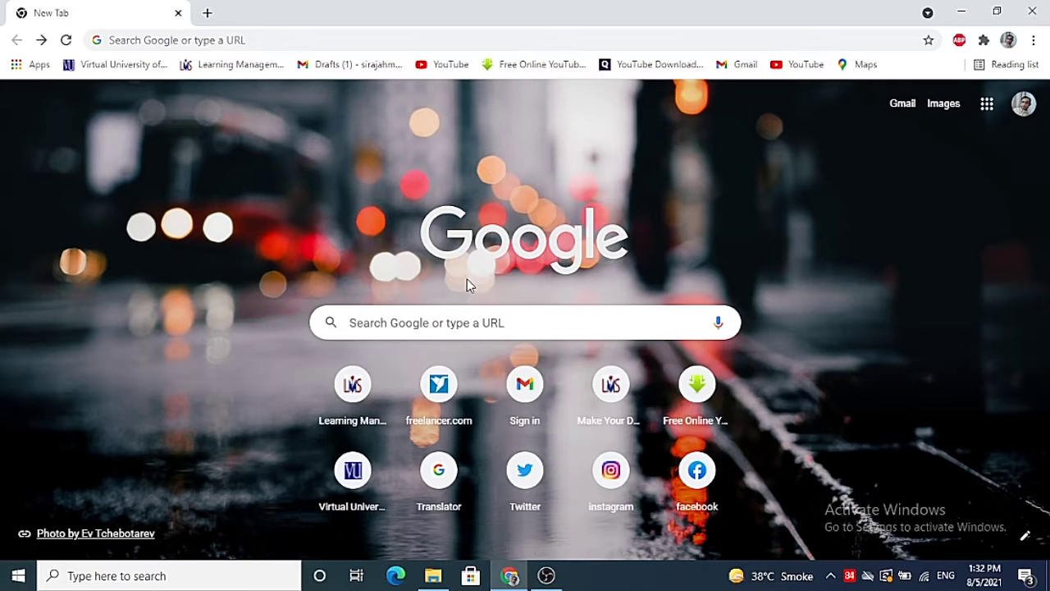
click(438, 332)
text(https://atomisystems.com/download)
click(550, 355)
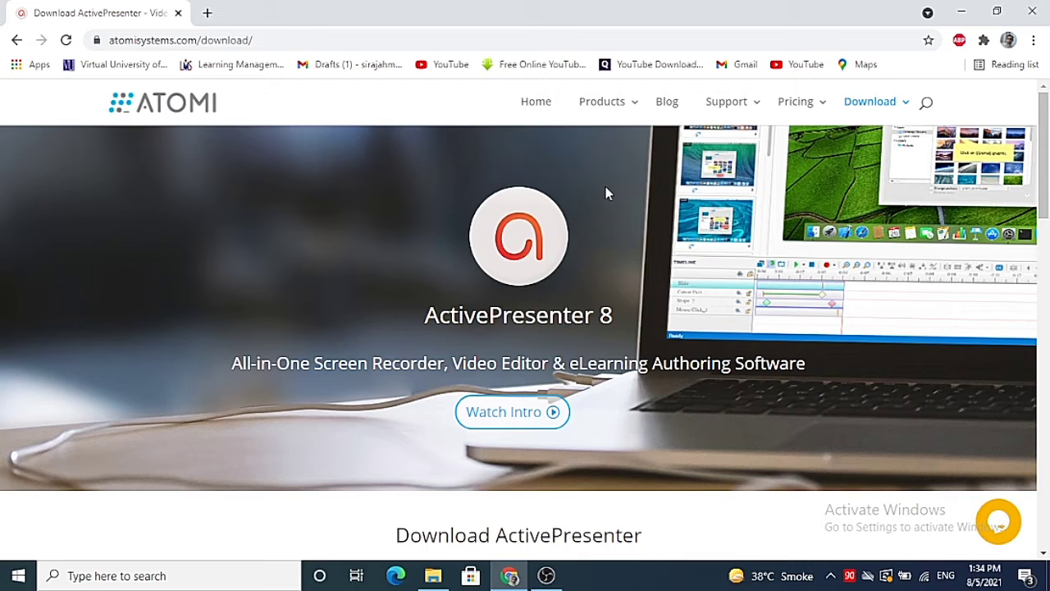
Step: Download the ActivePresenter 8.5.0 installer for Windows
scroll(605, 194, down, 3)
scroll(517, 256, down, 2)
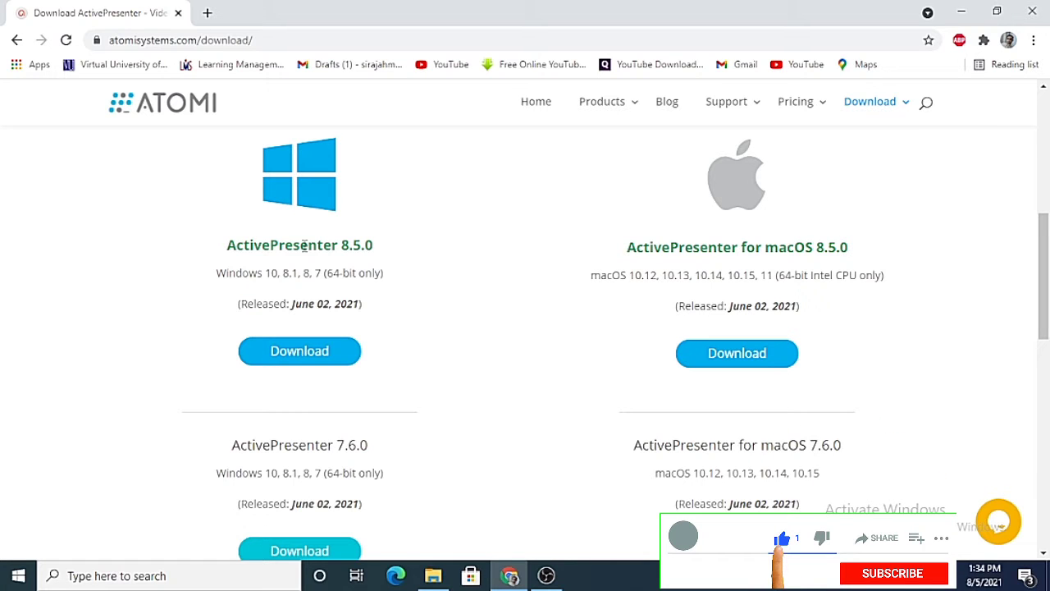
click(297, 351)
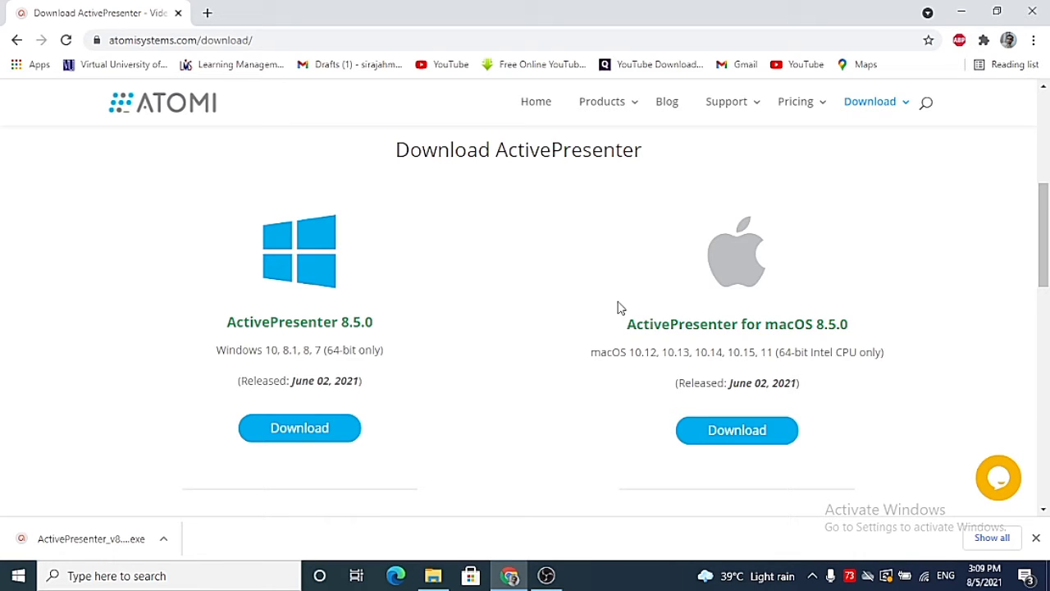
Step: Run the downloaded installer, accepting the license and default destination folder, and finish setup with Launch ActivePresenter enabled
click(71, 541)
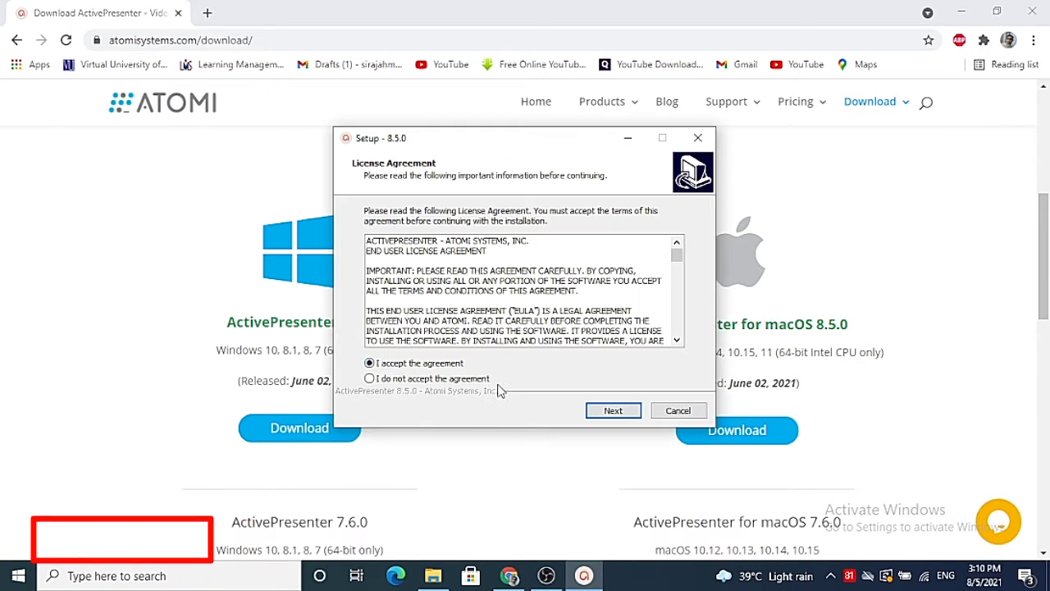
click(611, 410)
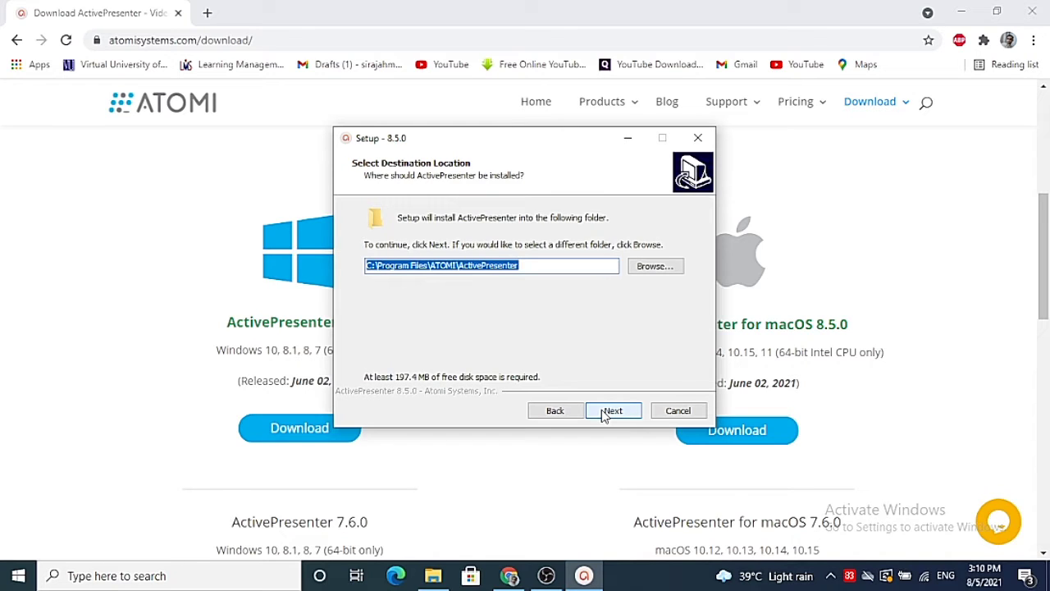
click(606, 415)
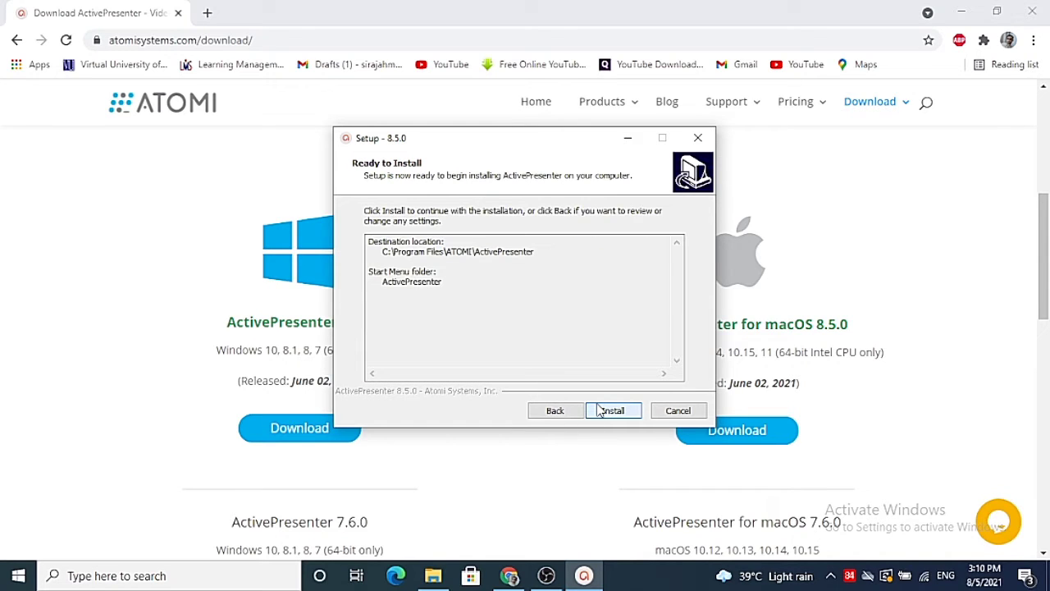
click(611, 413)
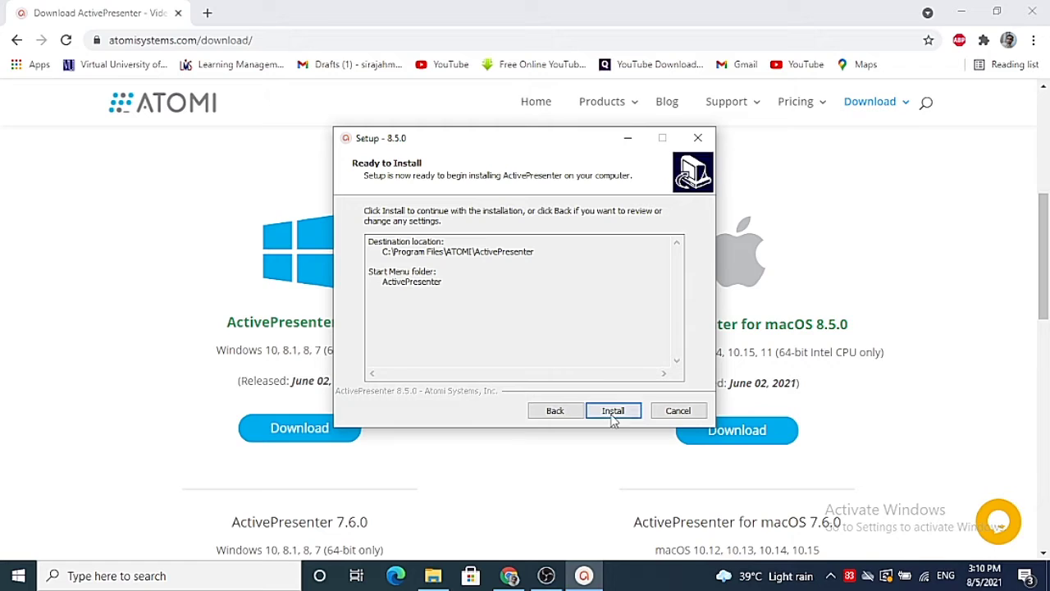
click(613, 414)
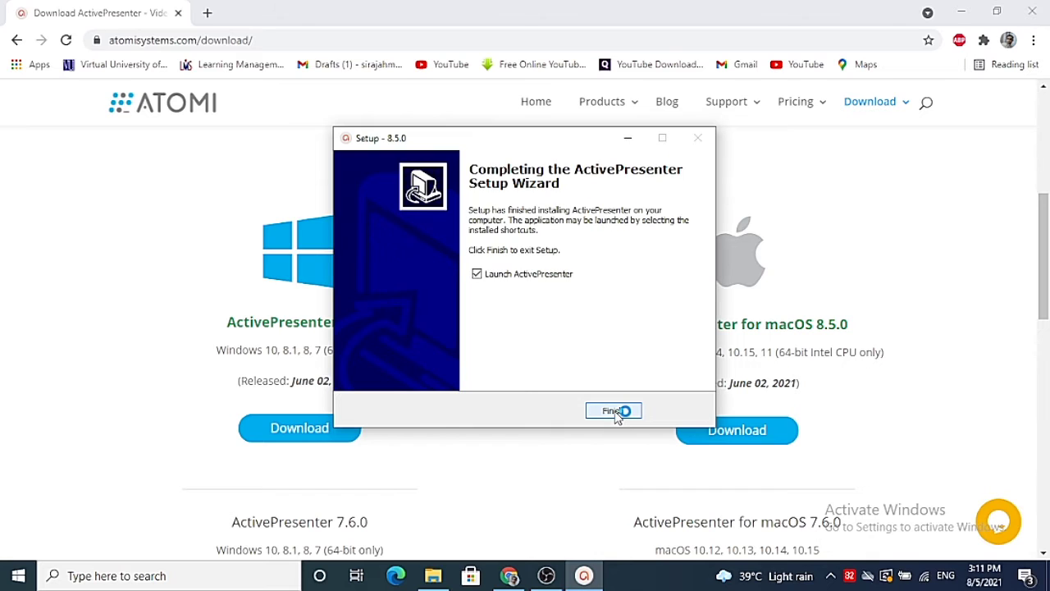
click(615, 411)
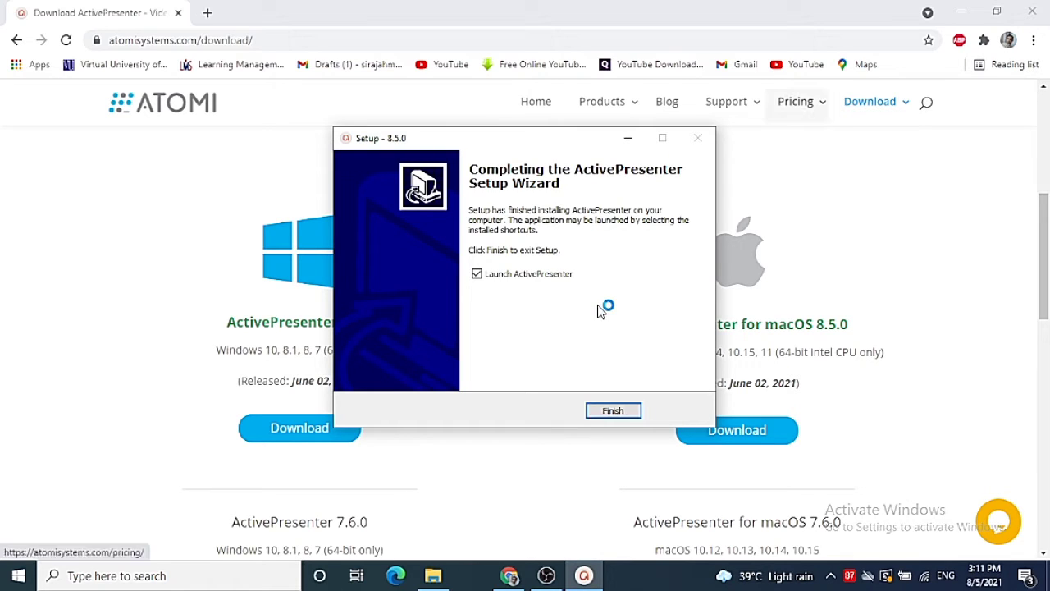
click(614, 412)
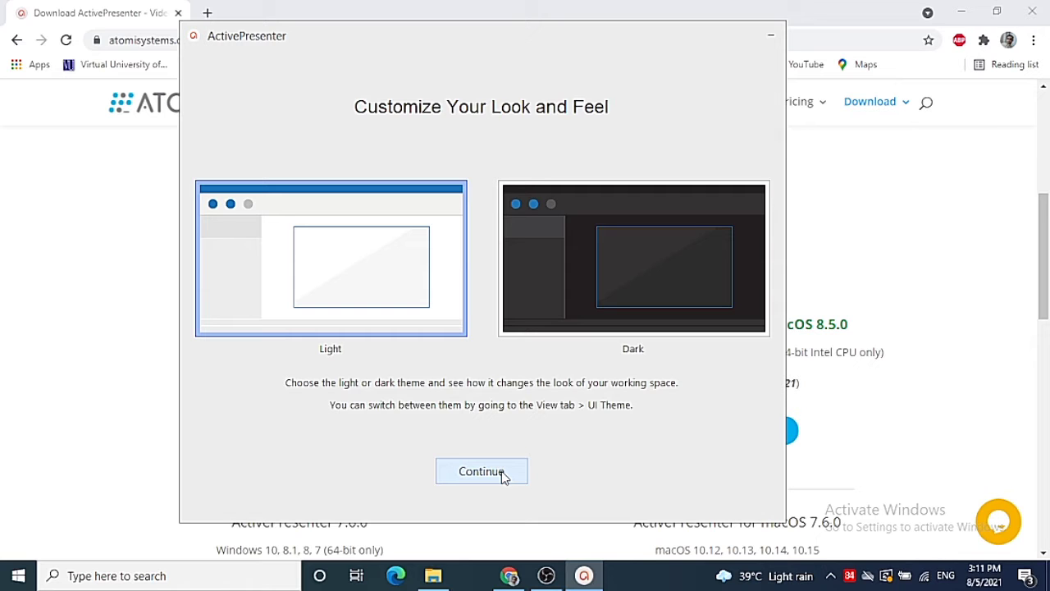
Step: Continue with the Light theme in ActivePresenter and open a new Record Video project
click(466, 478)
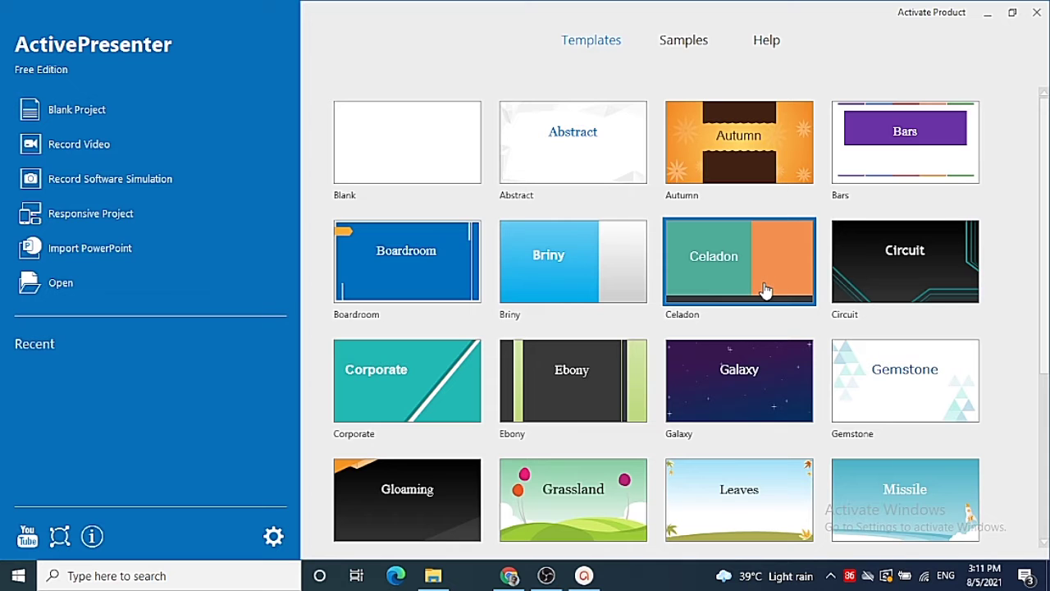
click(607, 286)
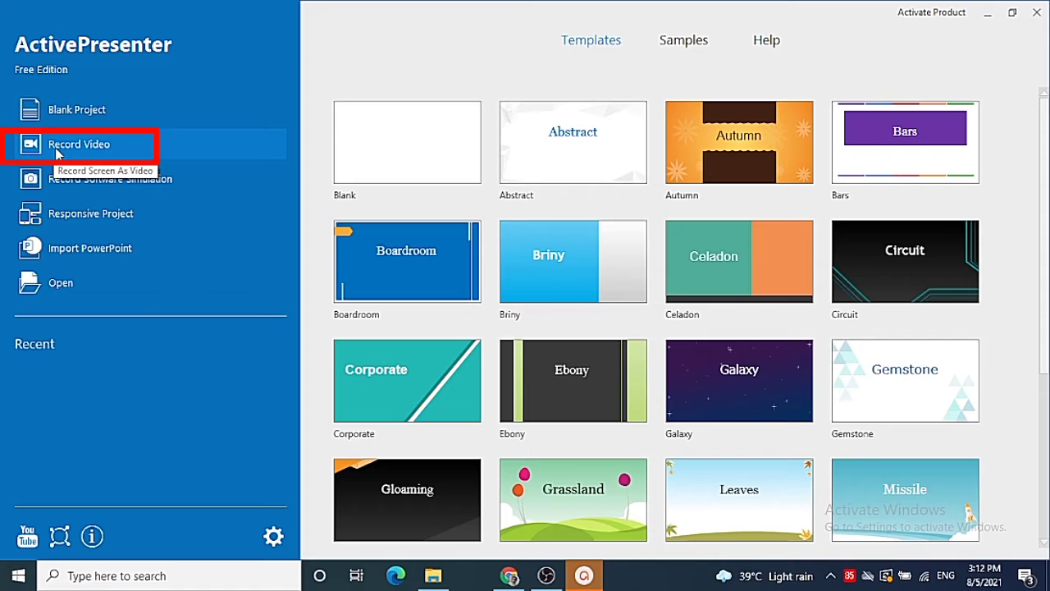
click(61, 148)
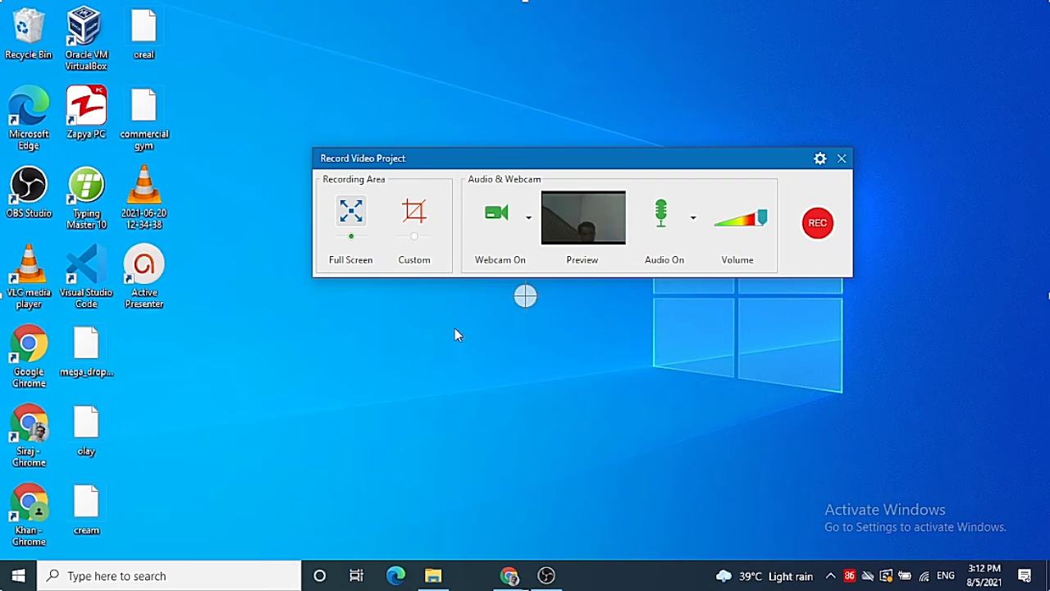
Step: Choose a custom 800 x 600 recording area and position it over the ActivePresenter download page in Chrome
click(407, 215)
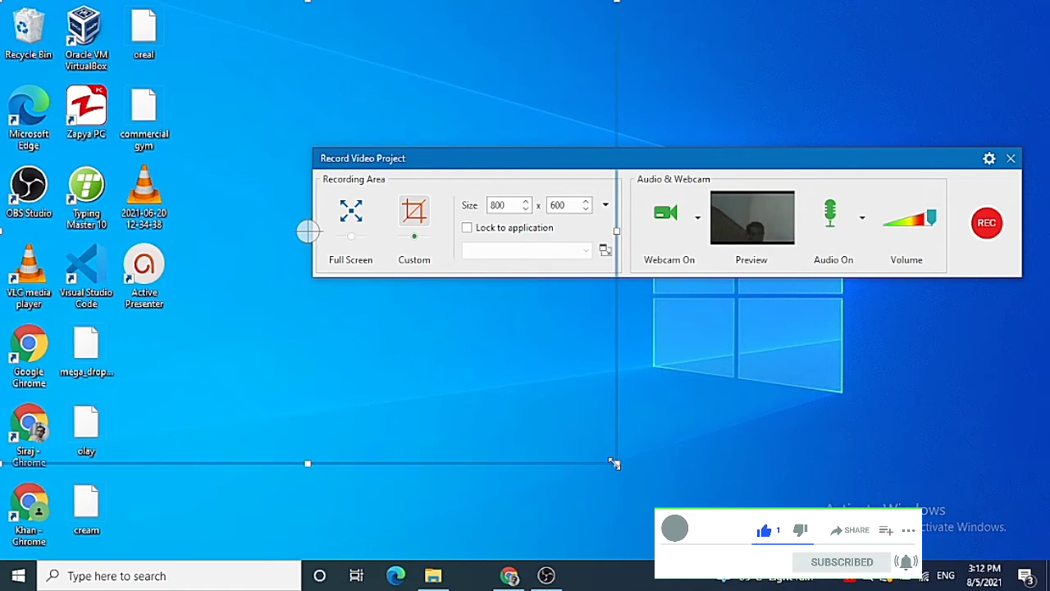
drag(616, 405, 782, 431)
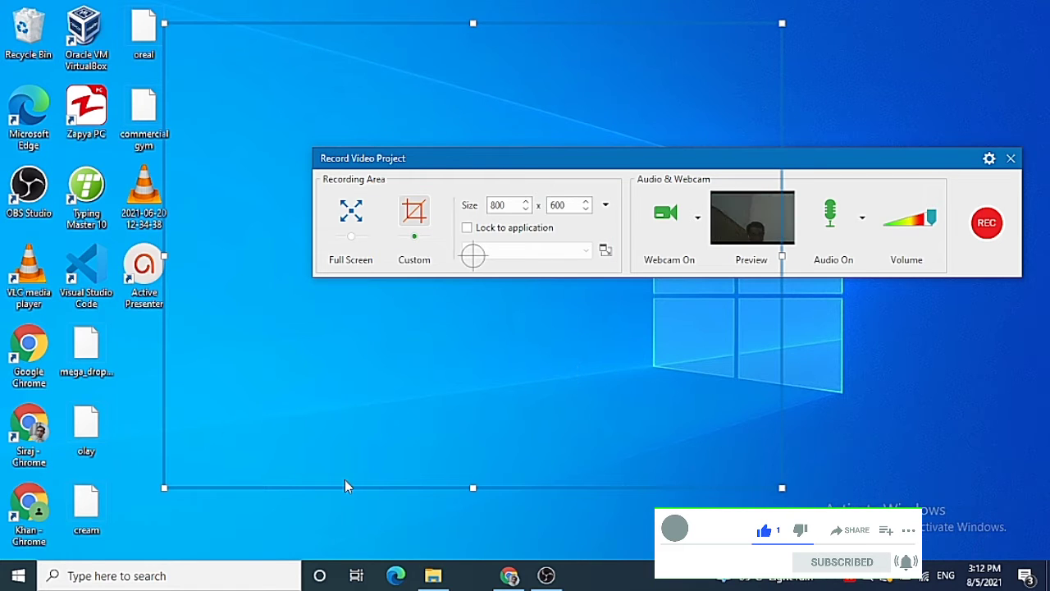
click(510, 576)
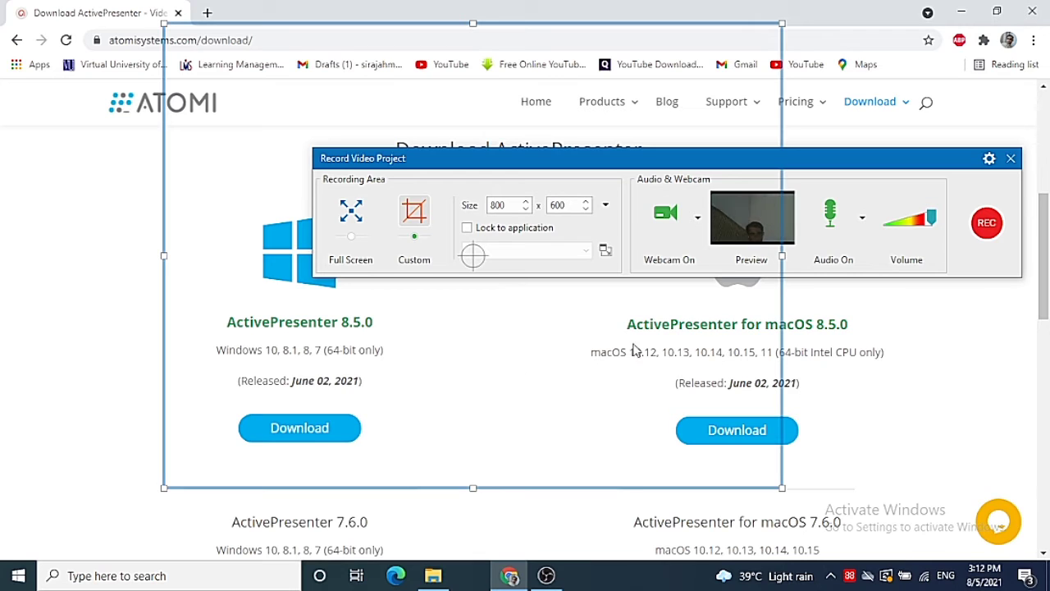
drag(630, 164, 435, 17)
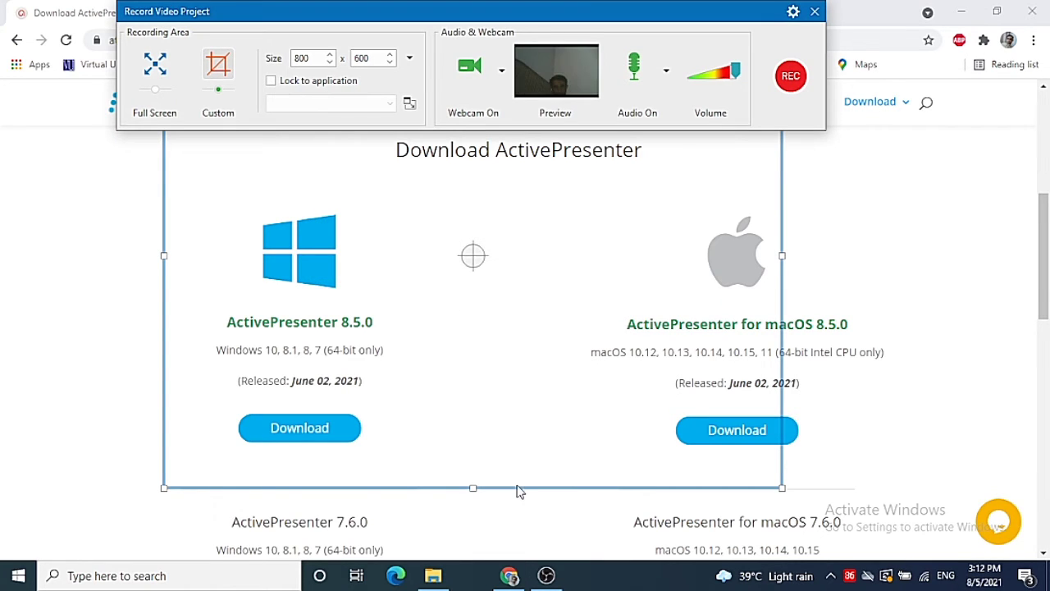
drag(520, 488, 523, 518)
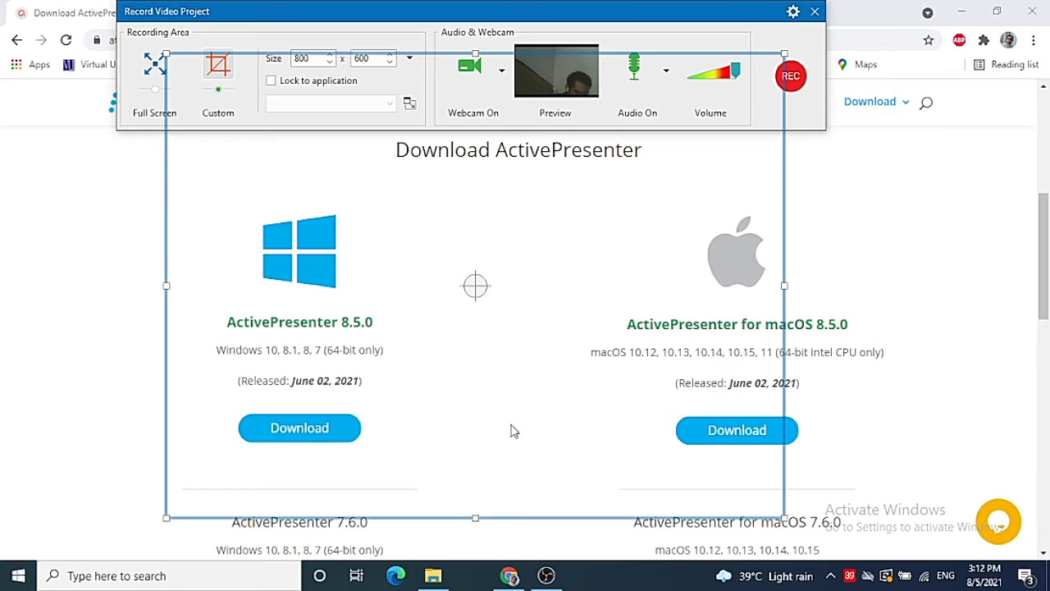
Step: Turn off audio and webcam capture for the recording and start recording
click(637, 89)
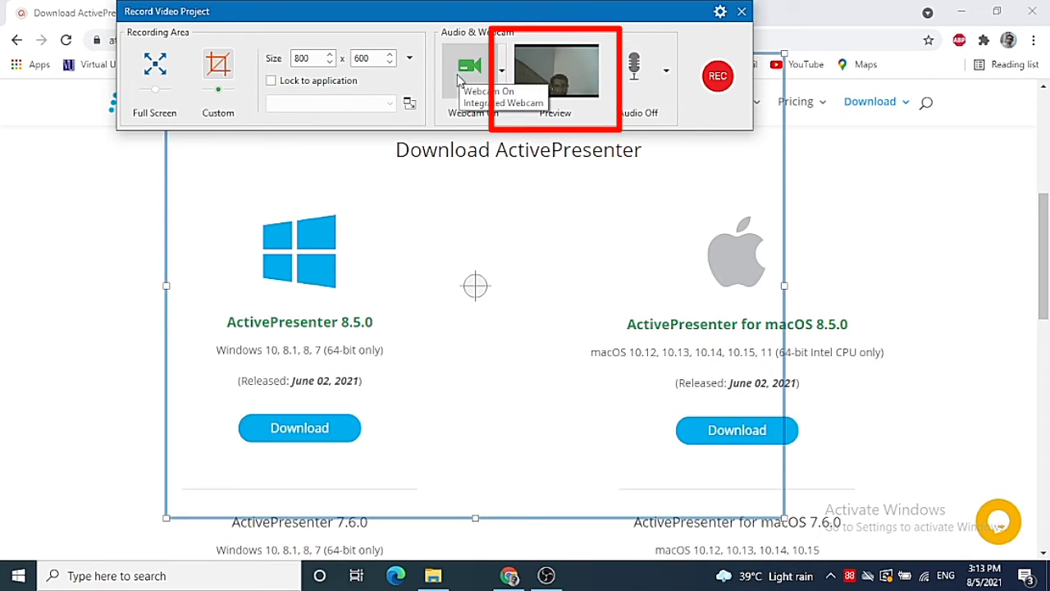
click(476, 86)
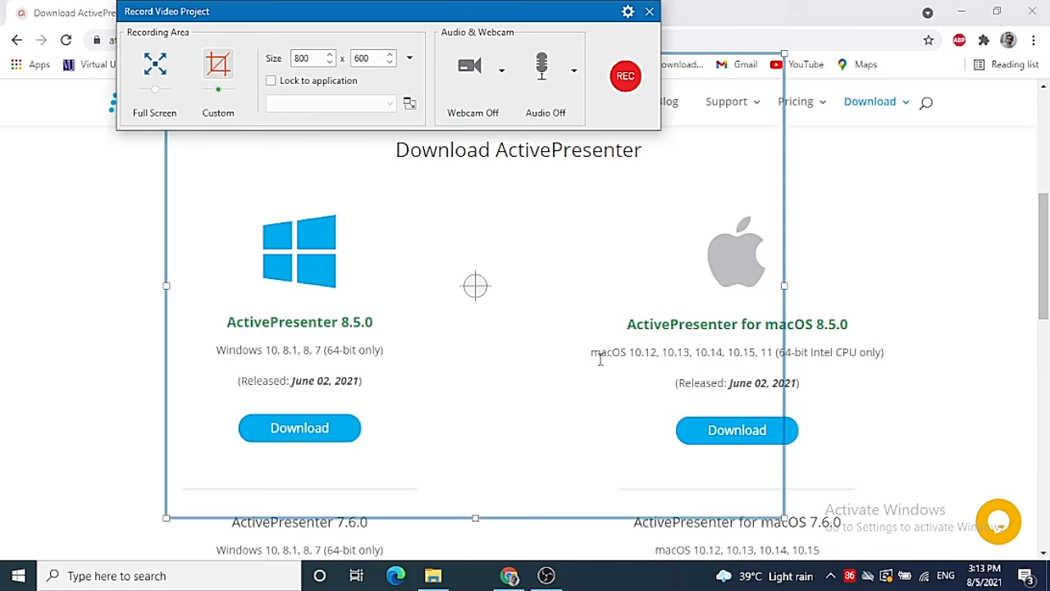
click(626, 83)
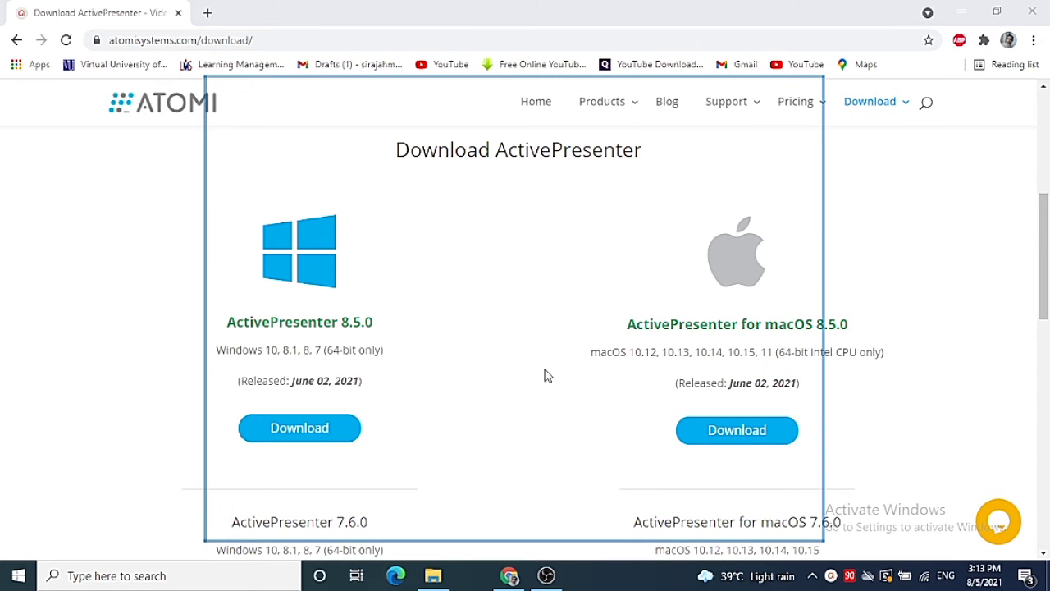
Step: Scroll down the ActivePresenter download page to the footer and back up to its header as the recorded demonstration
scroll(547, 375, down, 3)
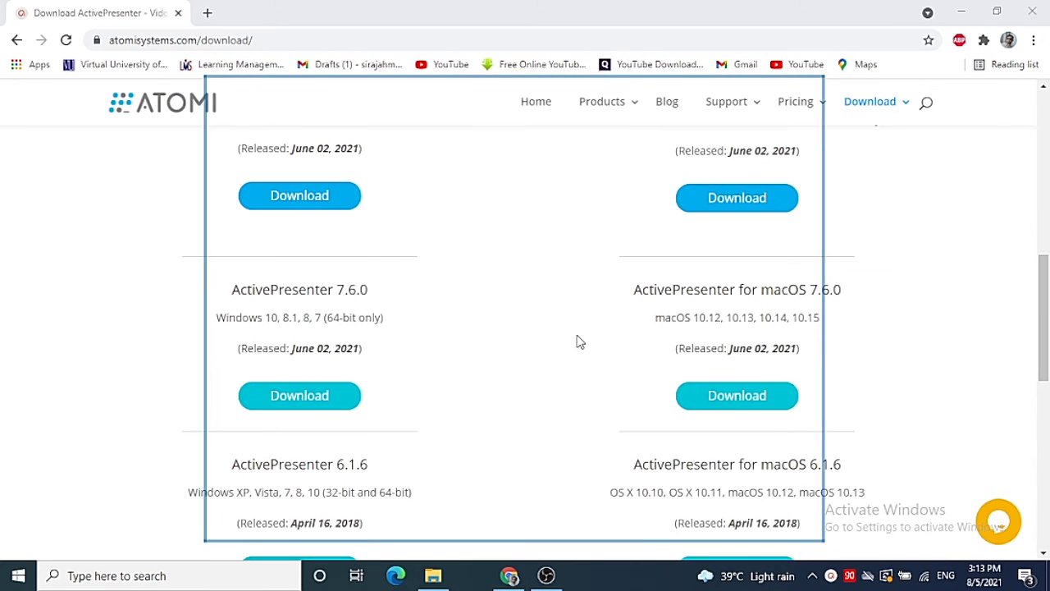
scroll(577, 342, down, 2)
scroll(577, 342, down, 5)
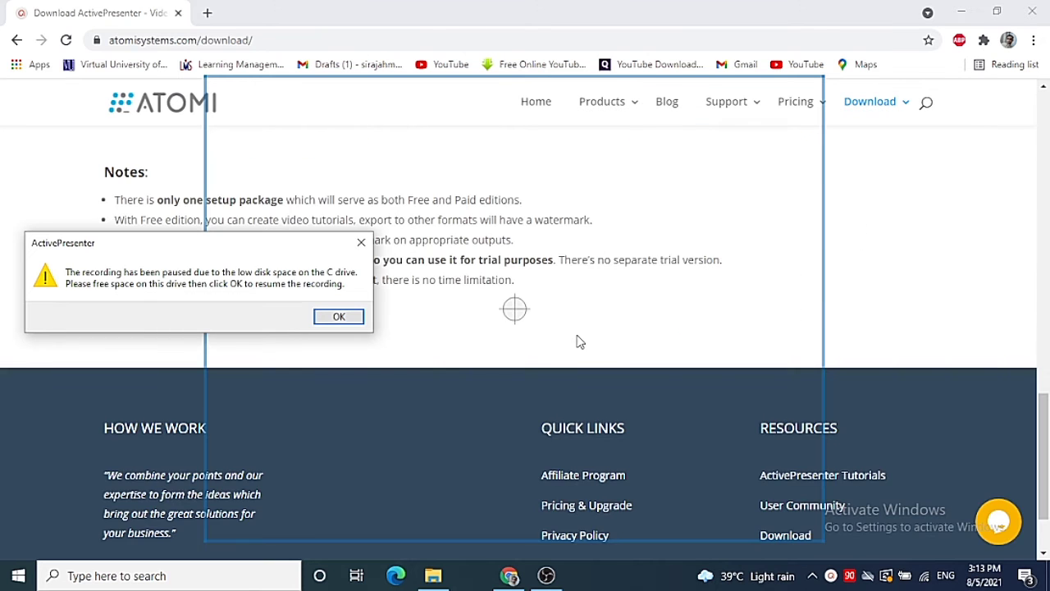
scroll(576, 342, up, 3)
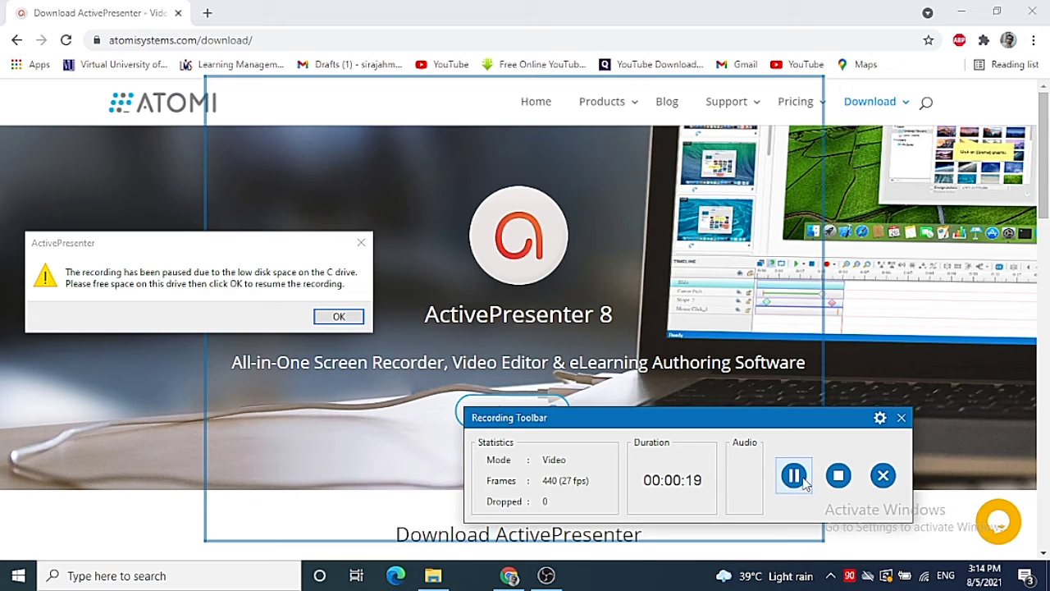
Step: Stop the recording and play the captured video back in the project's timeline
click(836, 479)
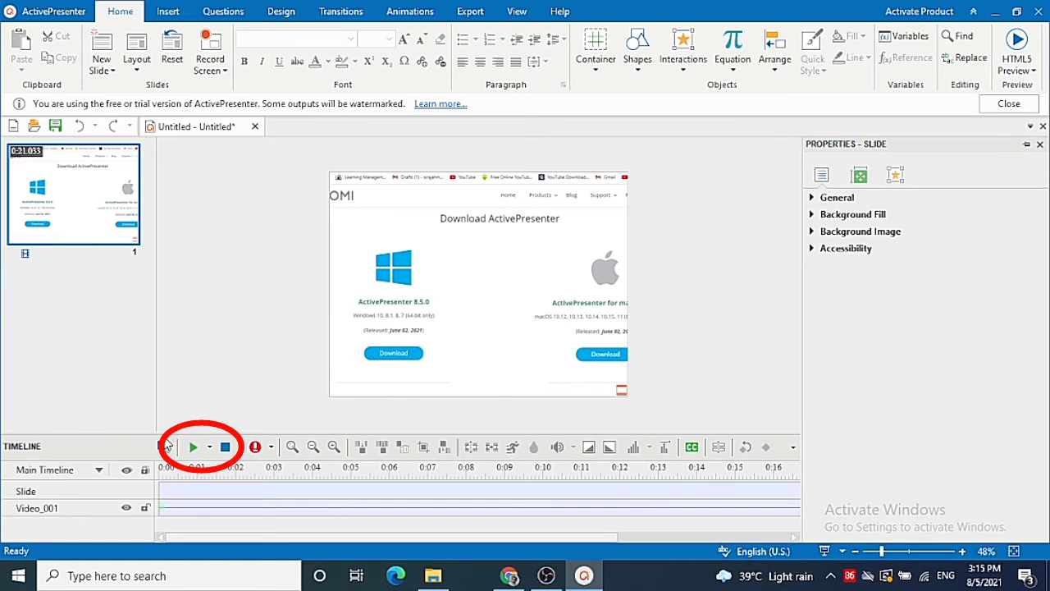
click(195, 448)
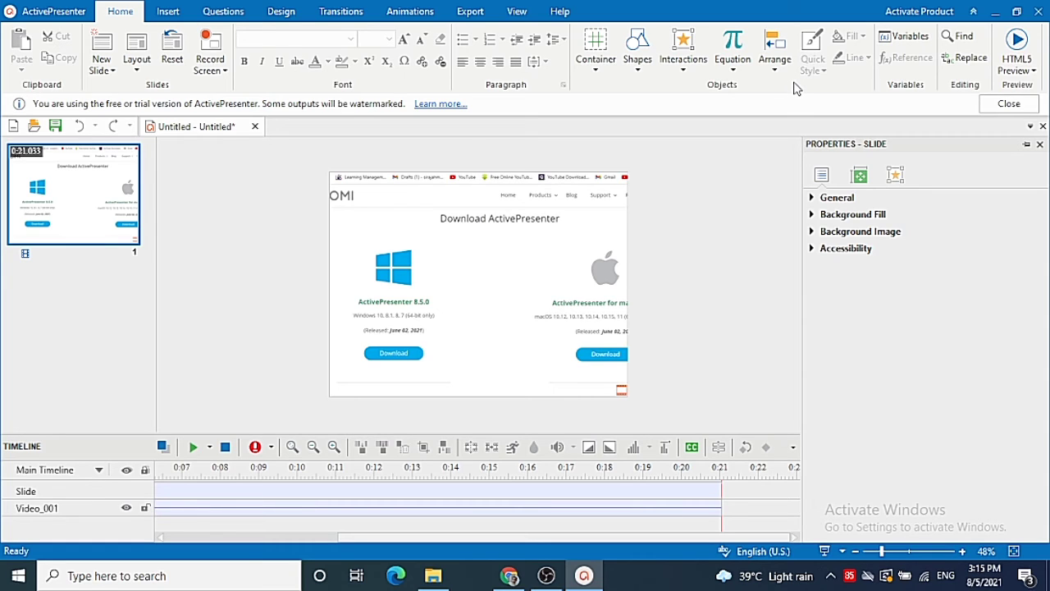
Step: Export the project as an MP4 video named Untitled to the Desktop folder, keeping the default video and audio settings
click(471, 15)
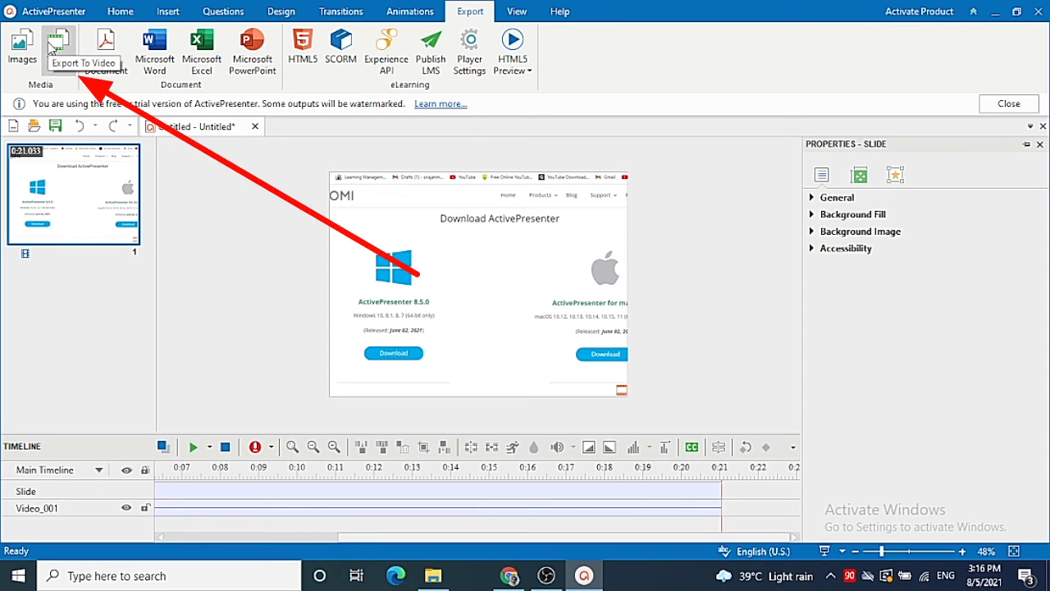
click(57, 46)
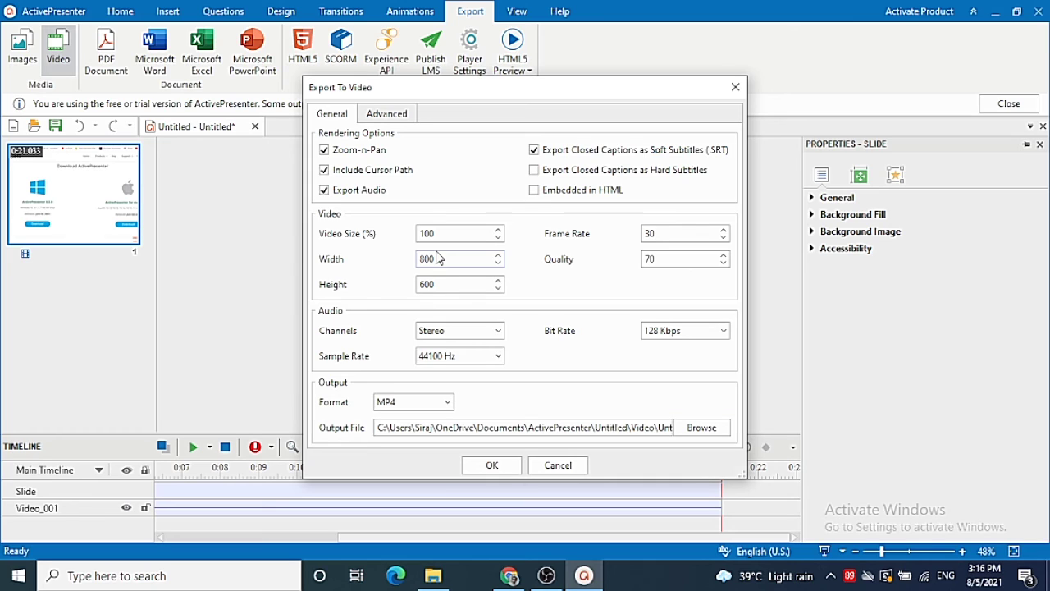
click(704, 428)
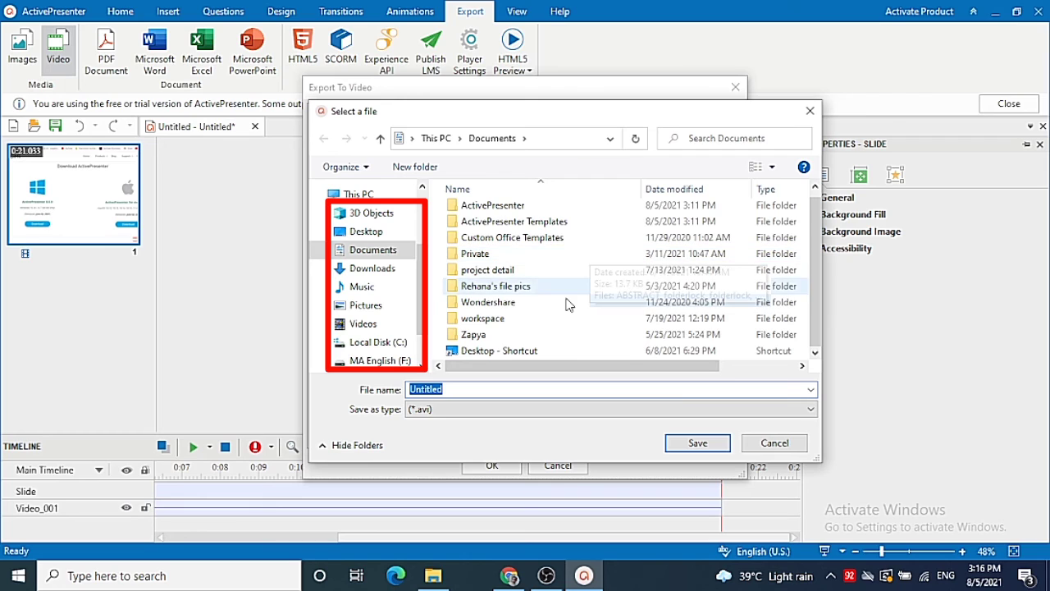
scroll(566, 311, up, 1)
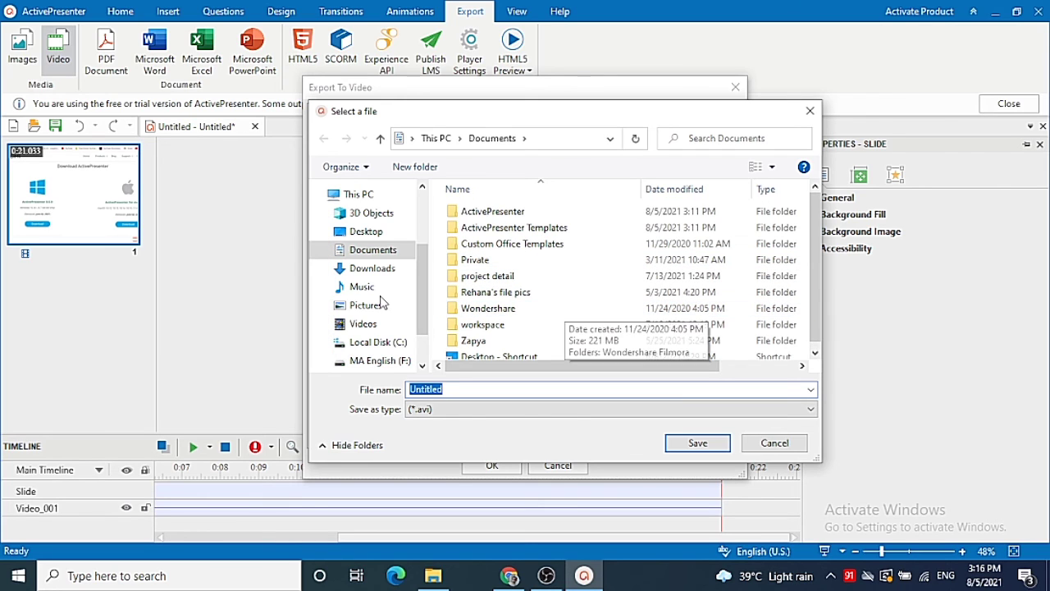
click(366, 233)
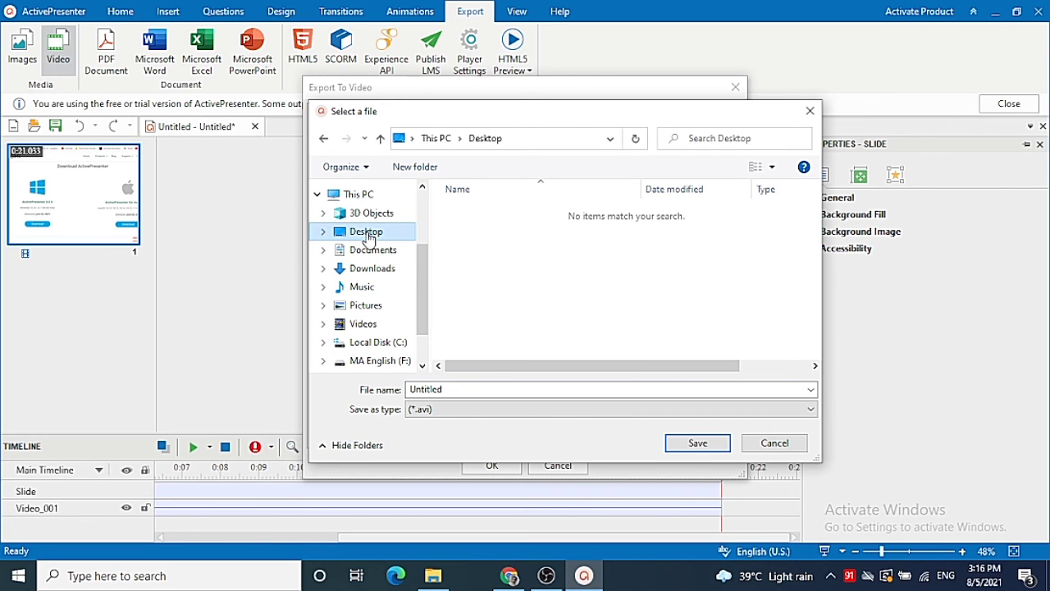
click(698, 443)
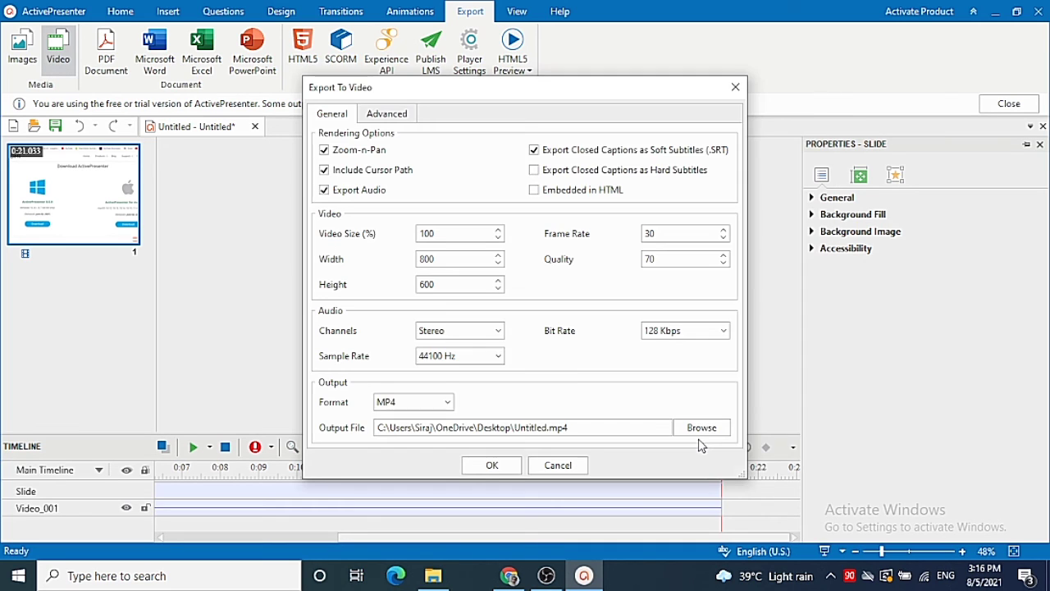
click(490, 468)
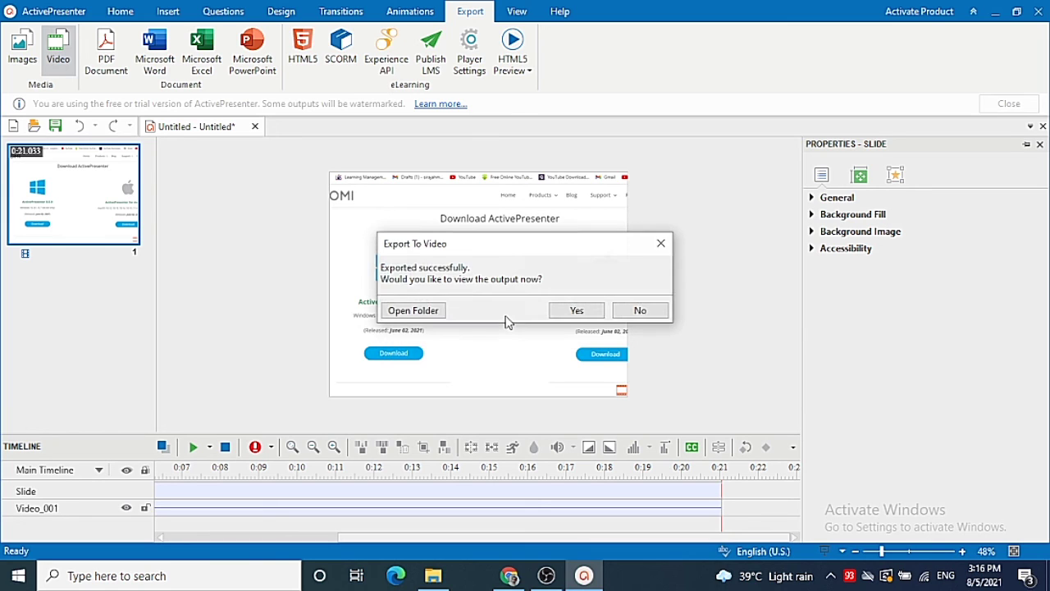
Step: View the exported Untitled.mp4 in VLC and jump back to near the start of the video
click(577, 310)
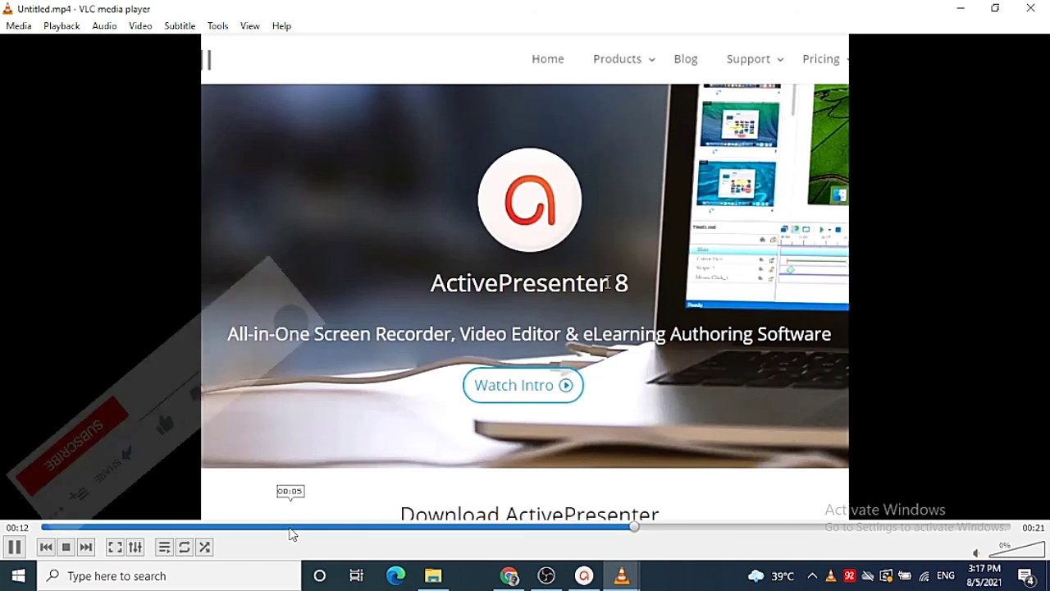
click(164, 527)
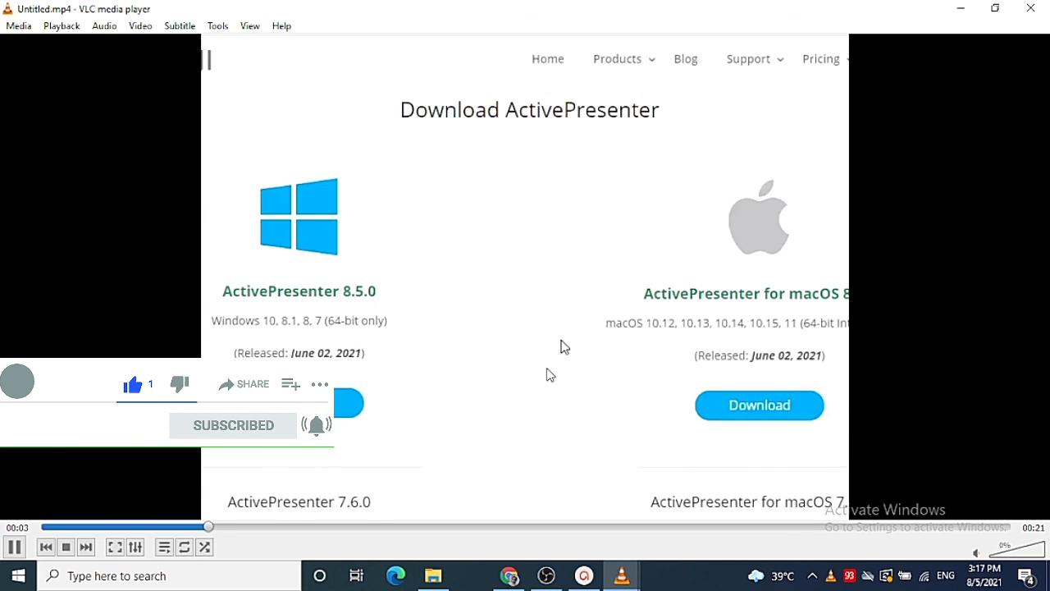